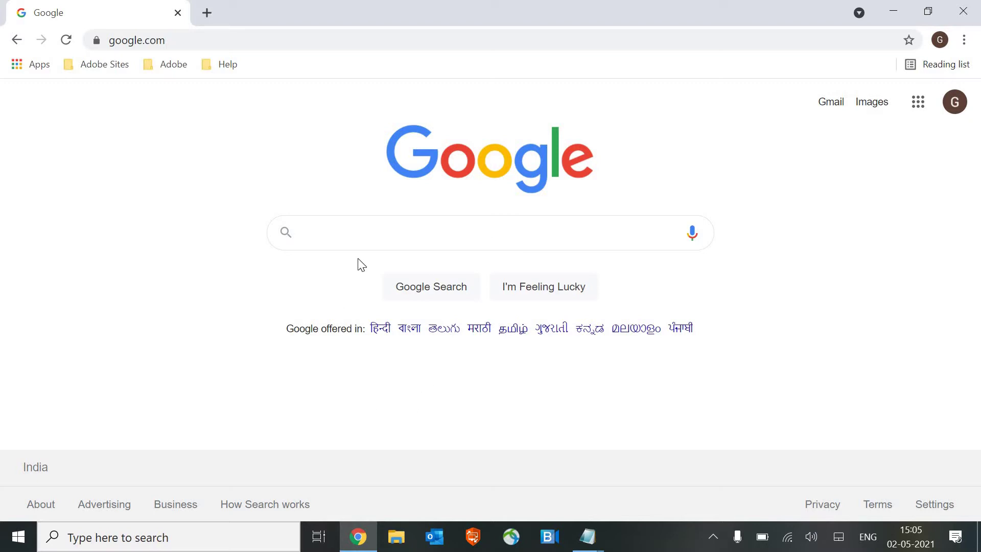
- Bring up and dismiss the recent search history in the Google search box
left_click(386, 239)
left_click(386, 239)
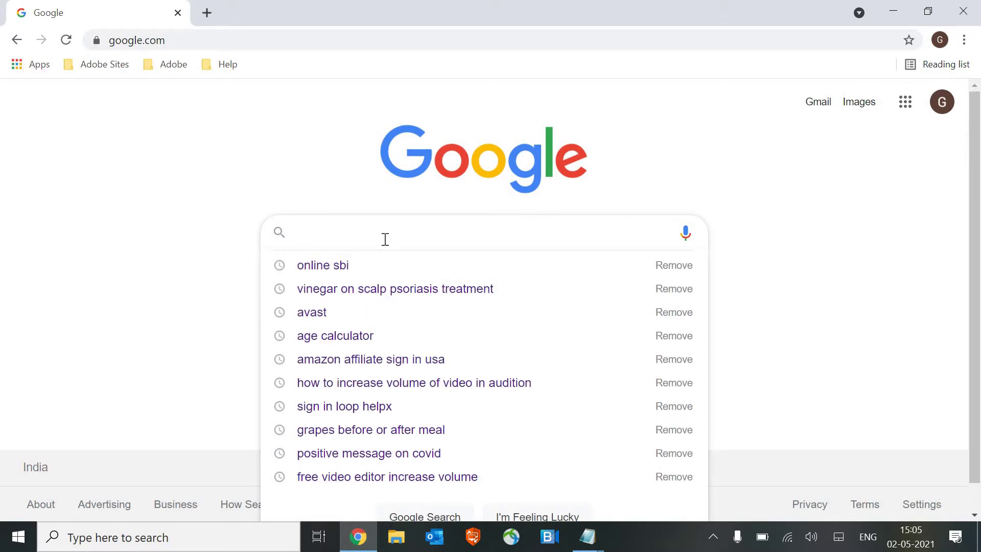
left_click(300, 277)
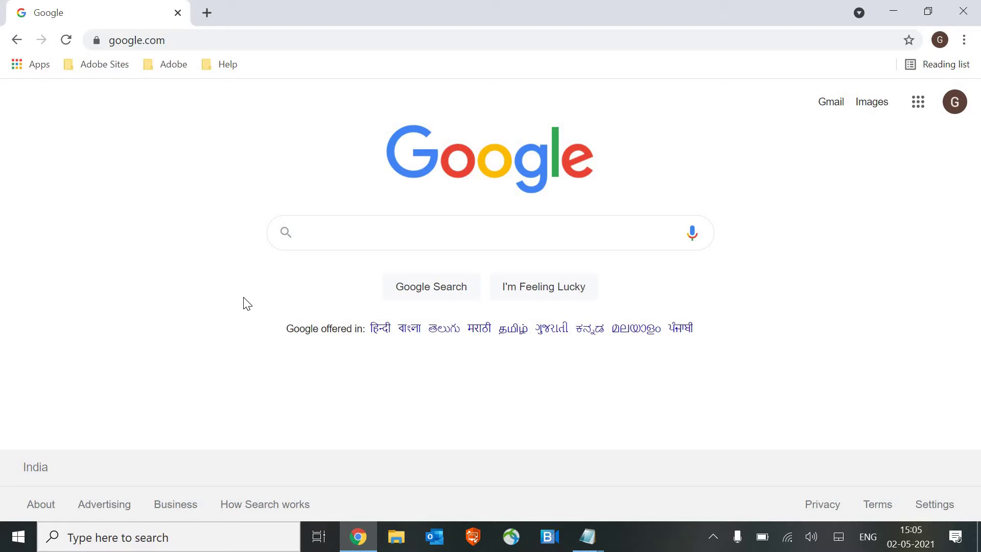
left_click(352, 236)
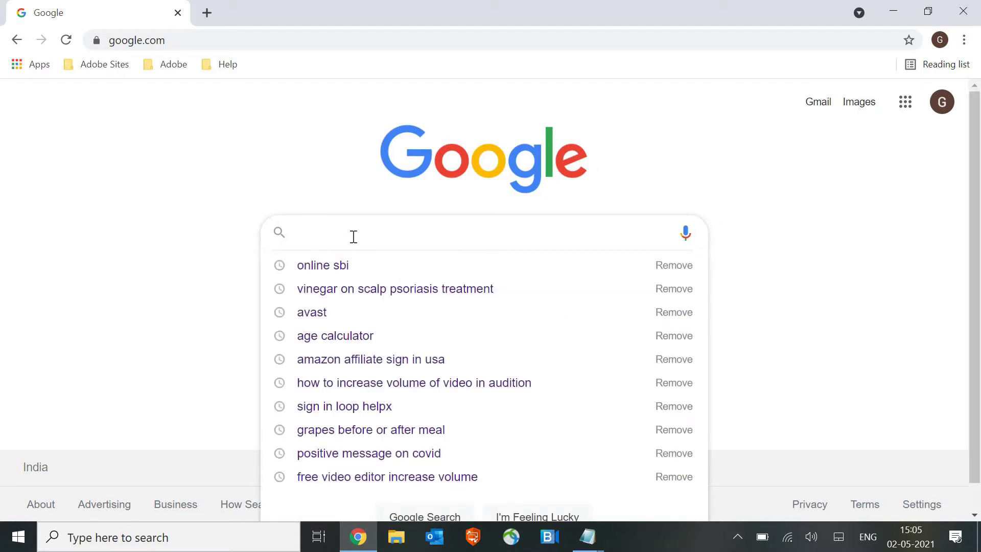
left_click(339, 234)
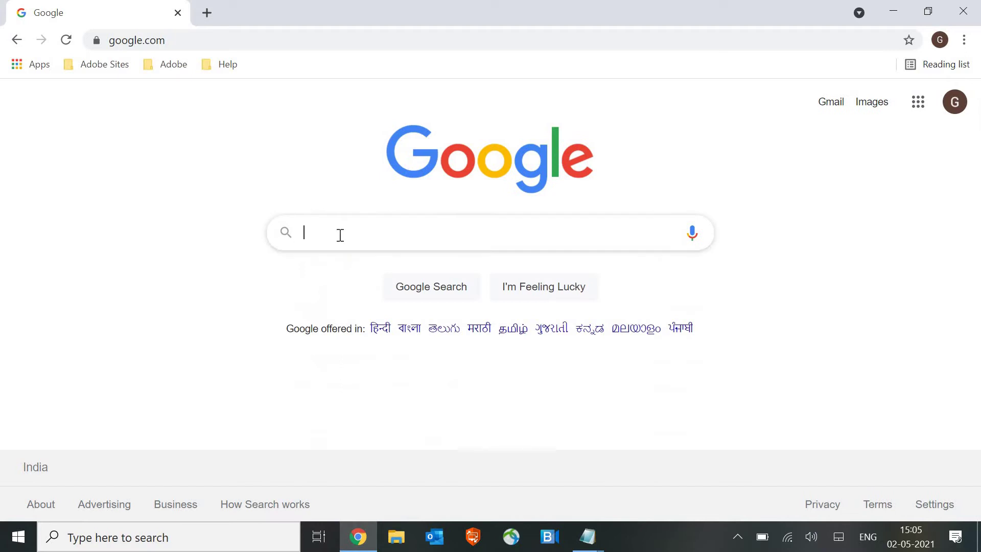
- Search Google for 'audacity' and open the 'Download | Audacity' page on audacityteam.org
left_click(340, 235)
type("aud")
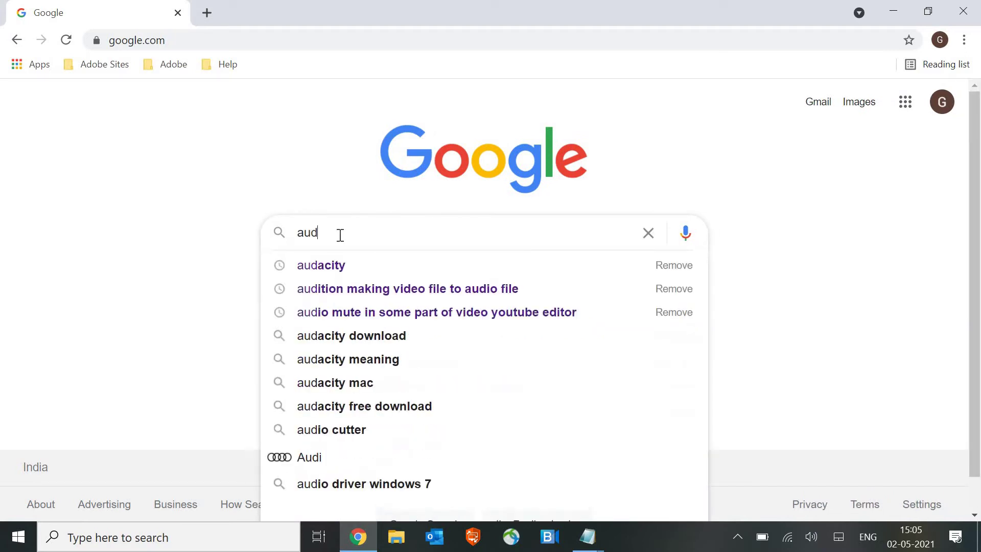
left_click(337, 266)
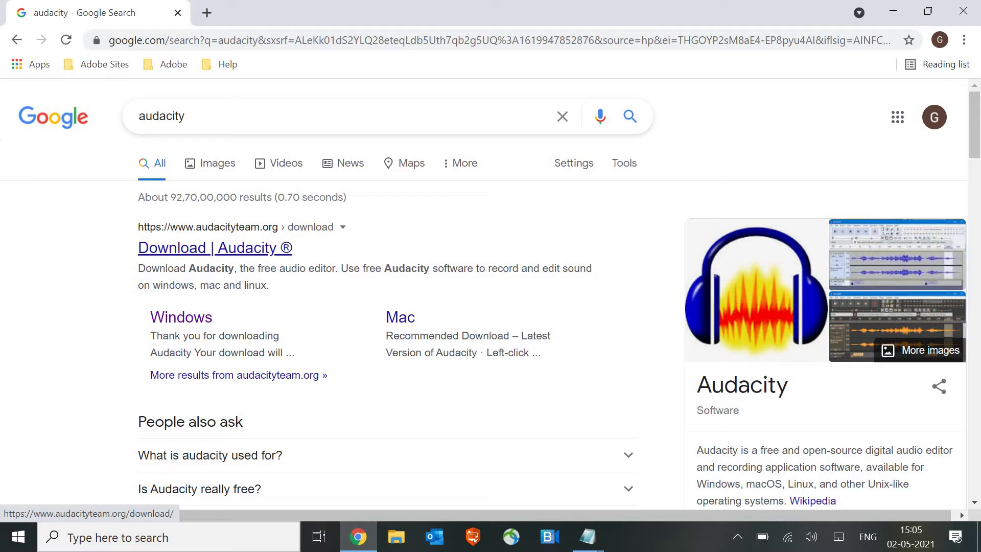
left_click(176, 253)
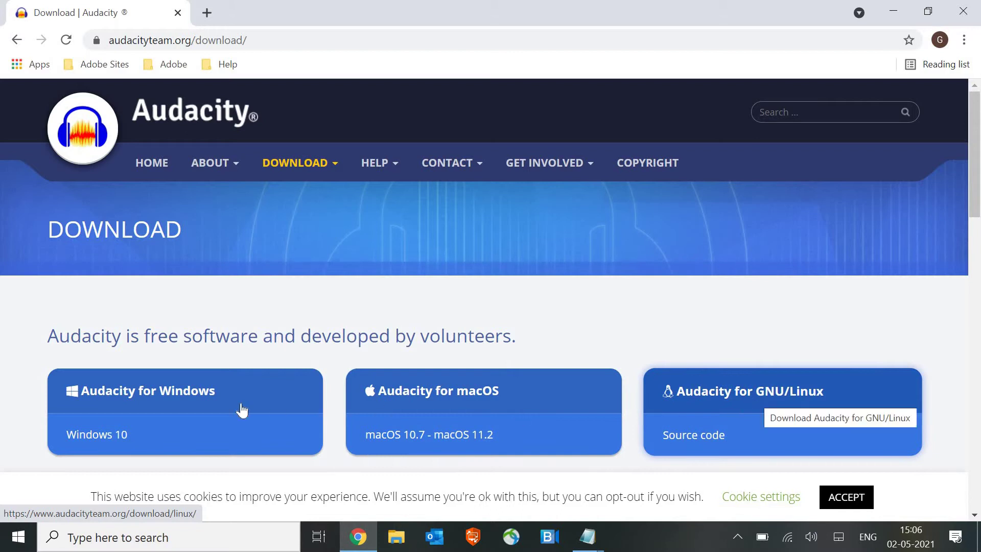
- Open the Audacity for Windows page and download the audacity-win-3.0.2 installer (28.2 MB)
left_click(172, 401)
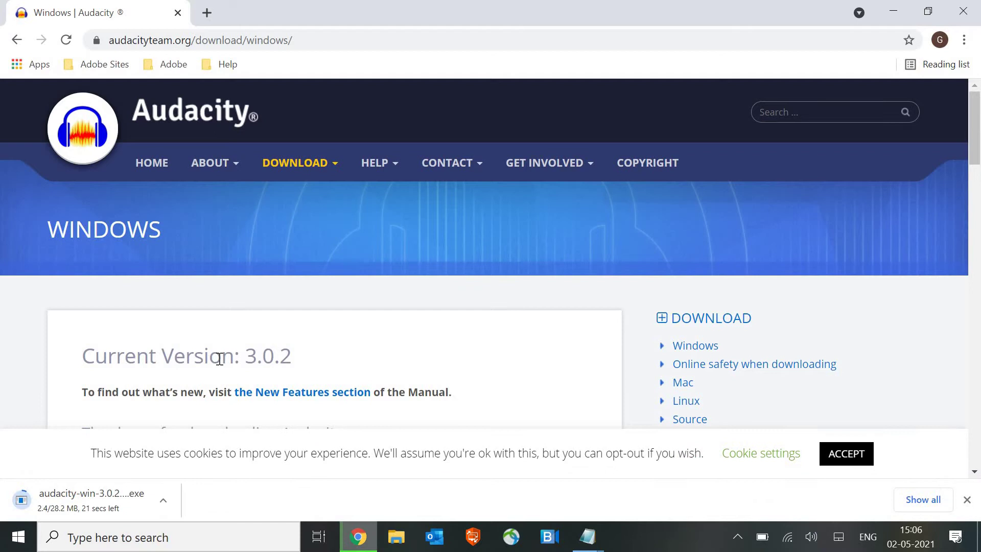
scroll(220, 360, "down", 3)
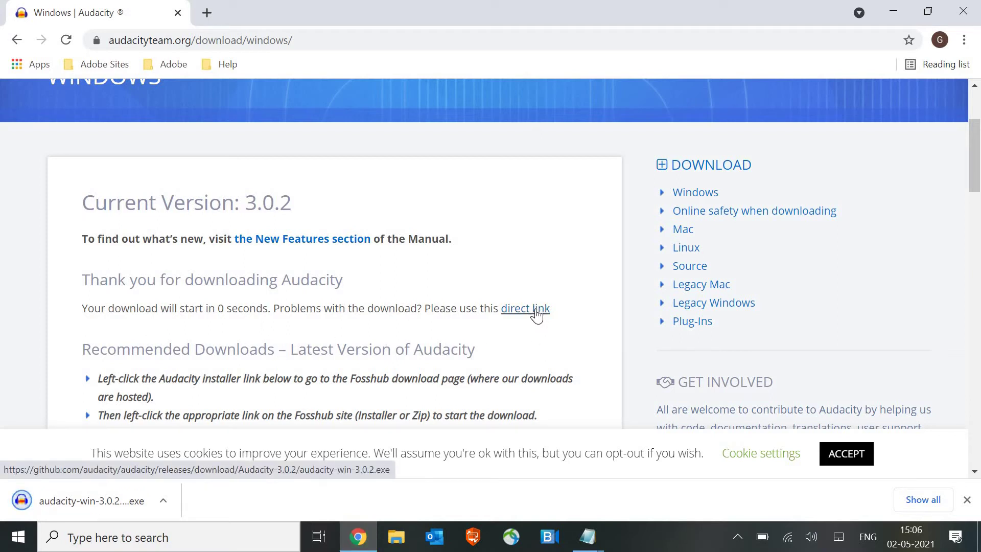
- Run the downloaded audacity-win-3.0.2 installer past the Security Warning, keeping English as setup language
left_click(106, 499)
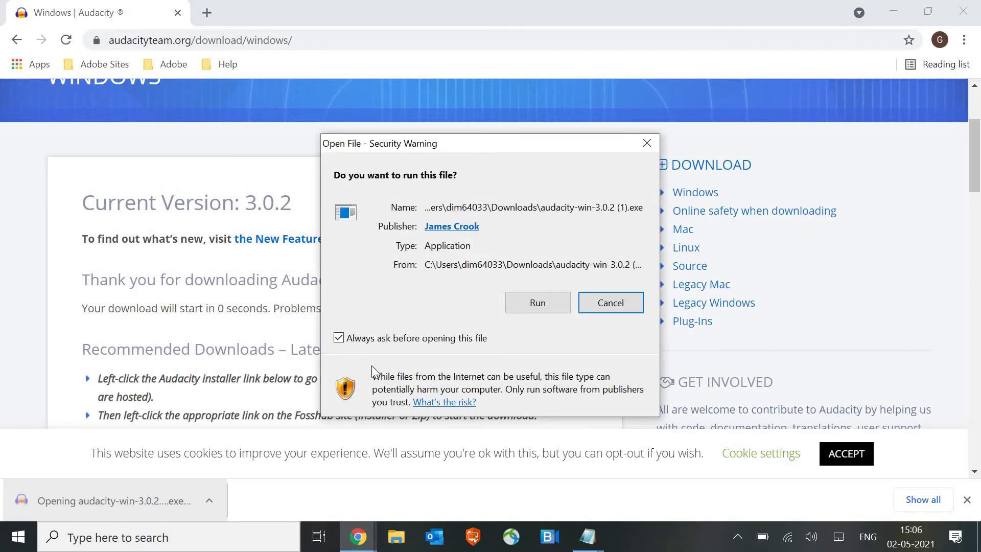
left_click(534, 304)
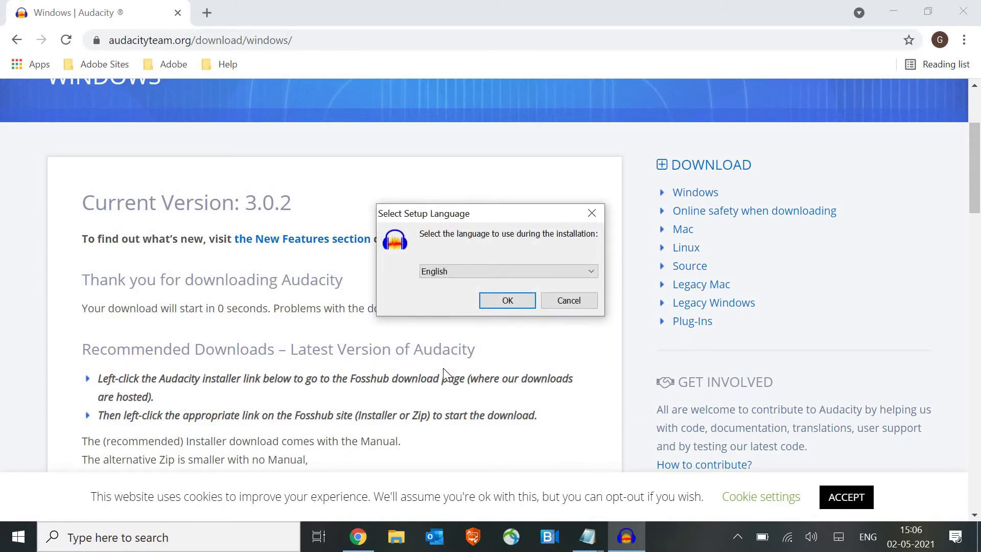
left_click(491, 270)
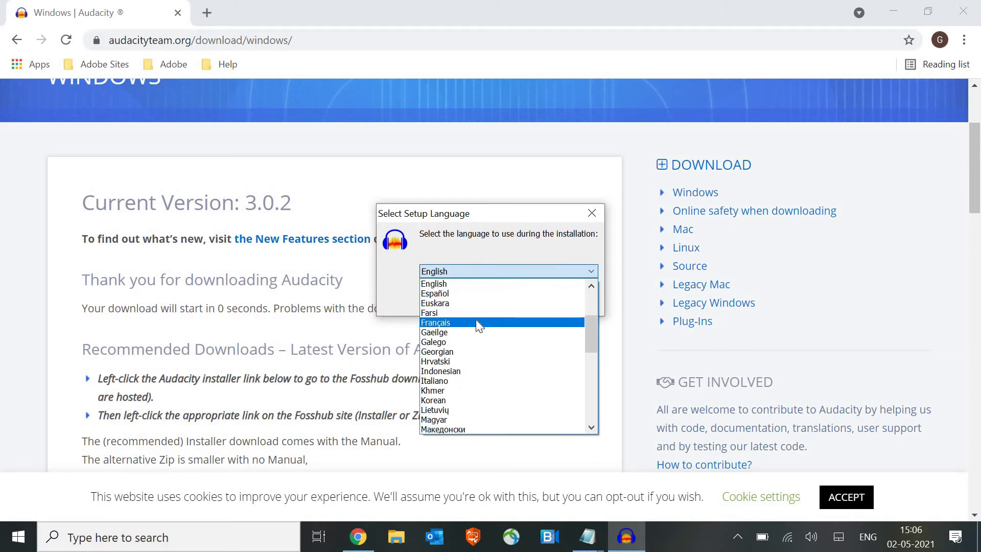
left_click(466, 286)
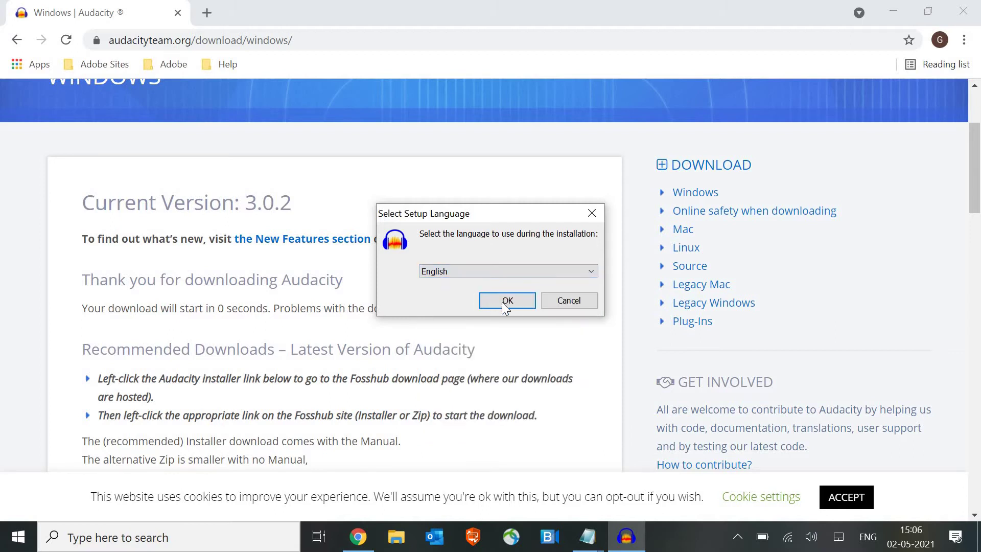
- Confirm English and advance past the setup Welcome and licence Information pages
left_click(507, 300)
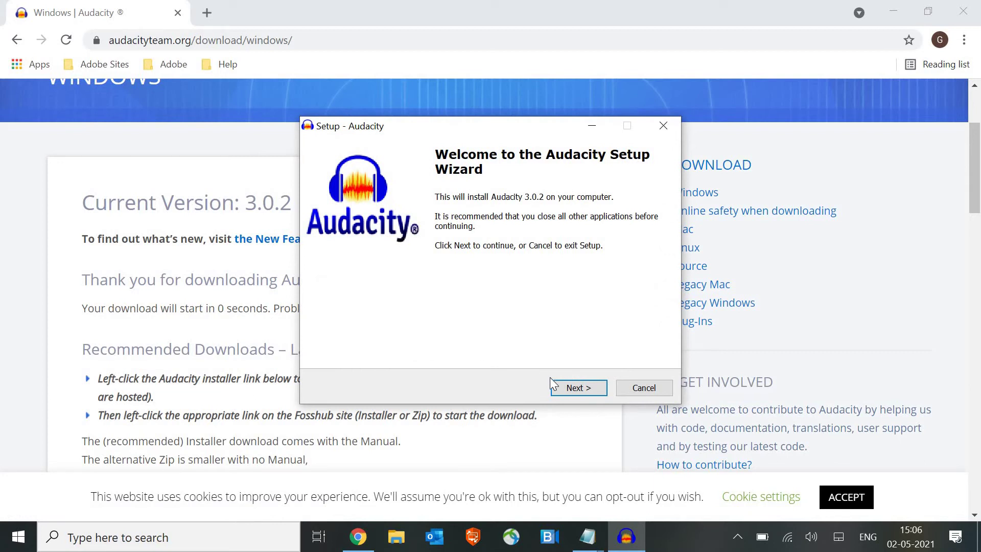
left_click(578, 387)
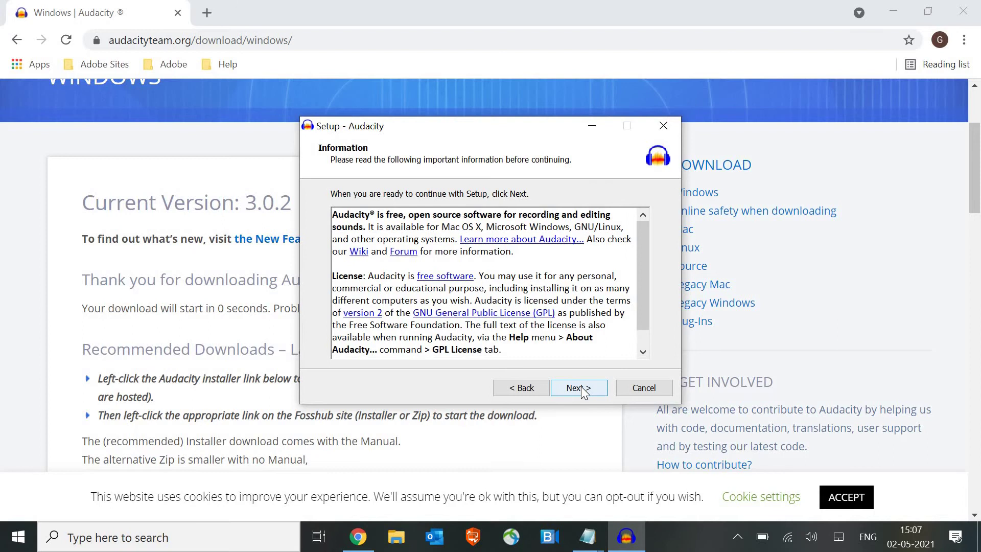
left_click(578, 387)
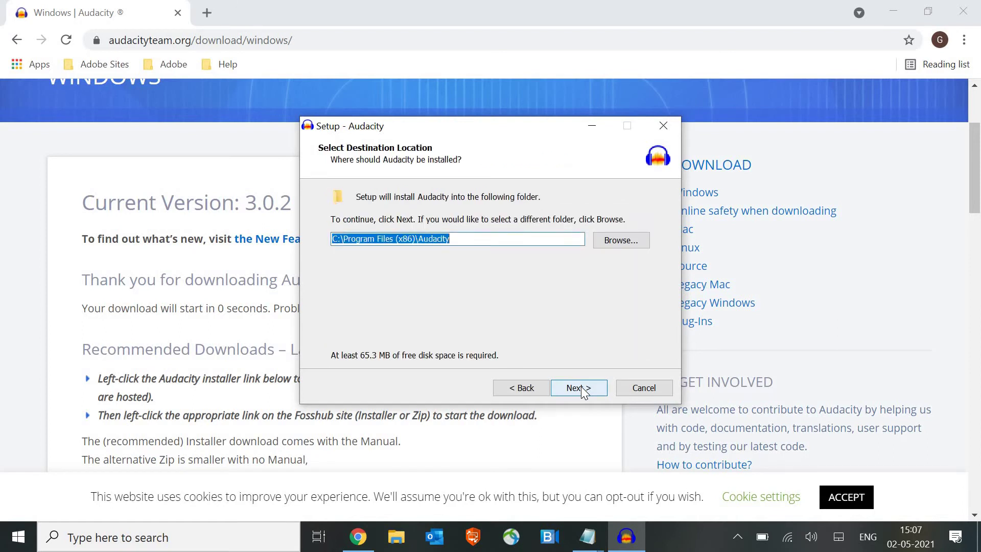
- Keep the default C:\Program Files (x86)\Audacity folder and the desktop shortcut task
left_click(414, 240)
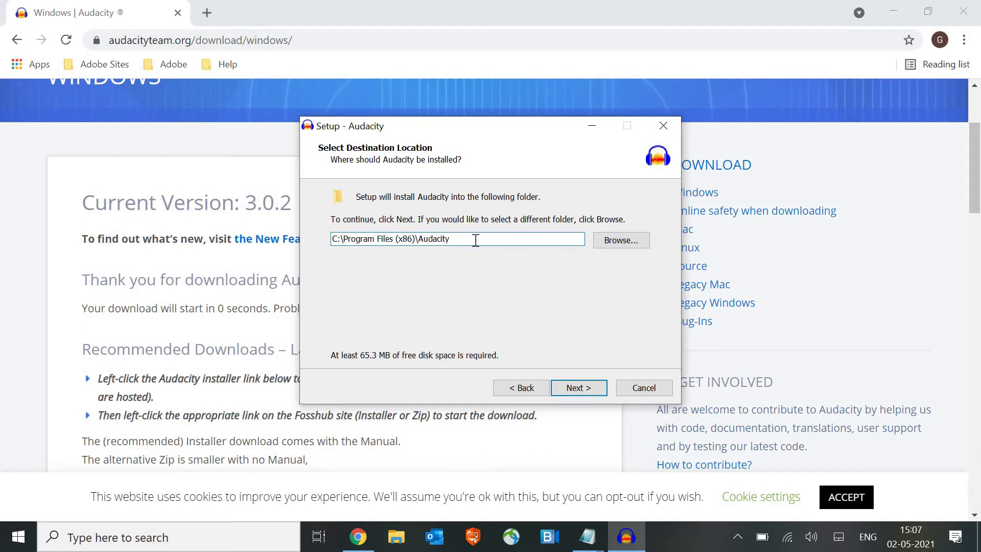
key("ctrl+a")
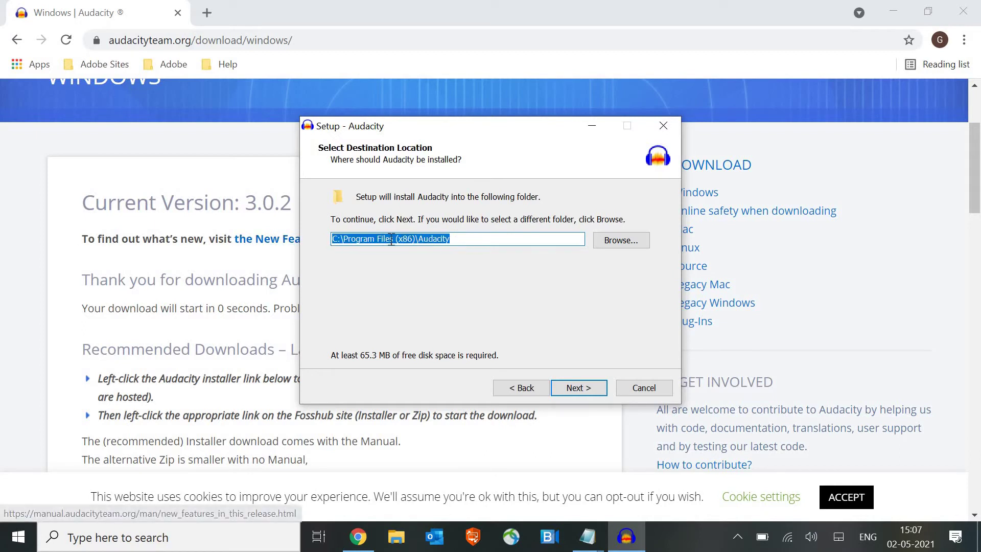
left_click(483, 241)
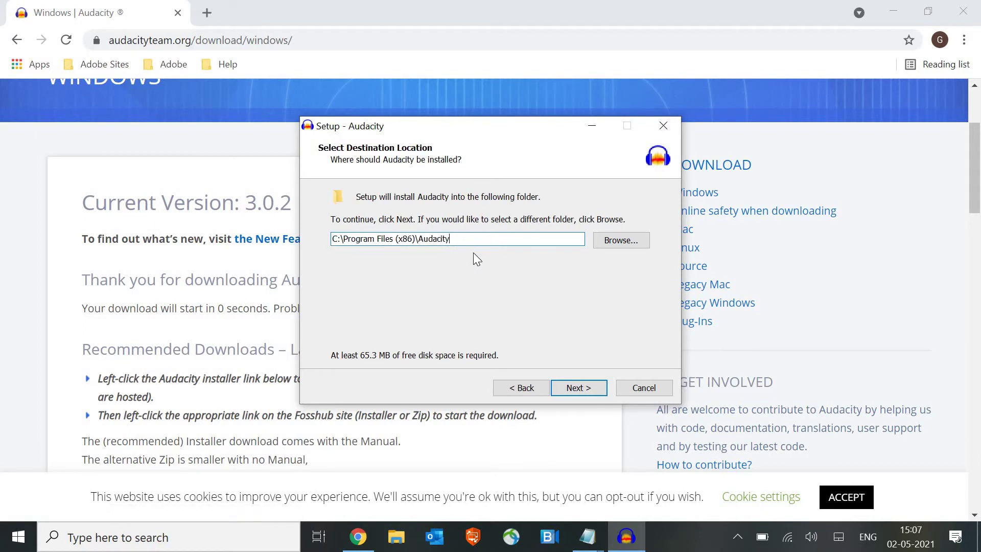
left_click(592, 386)
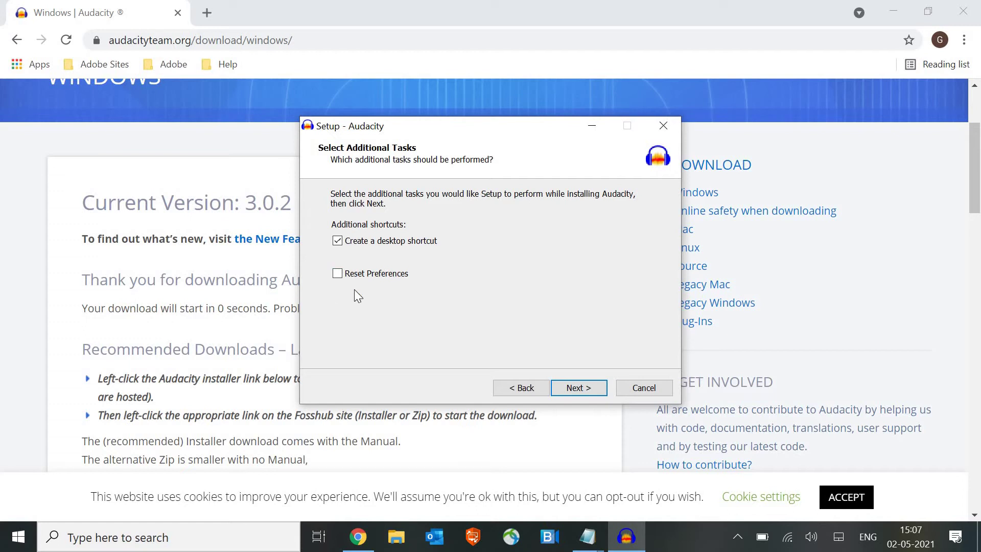
left_click(583, 391)
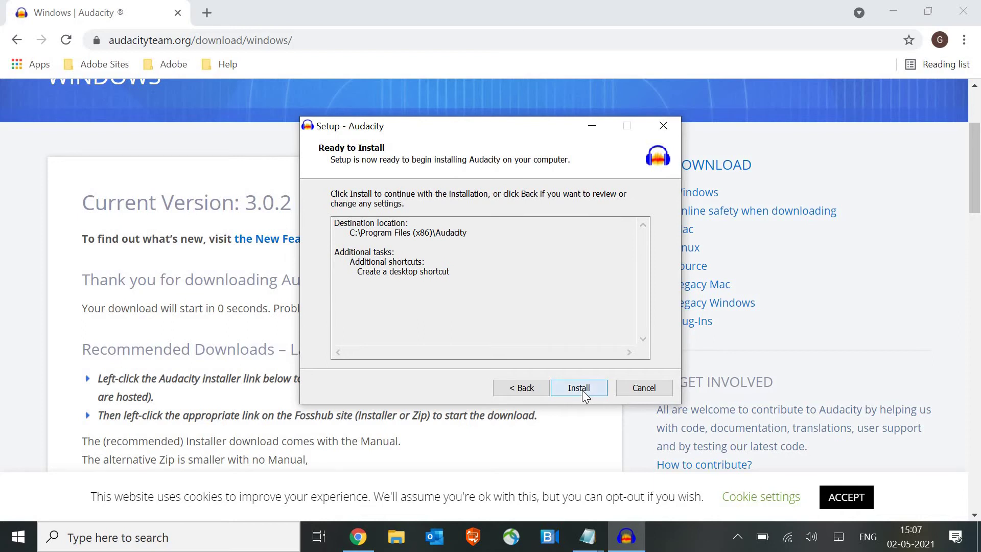
- Install Audacity 3.0.2 and finish the wizard with Launch Audacity ticked
left_click(582, 391)
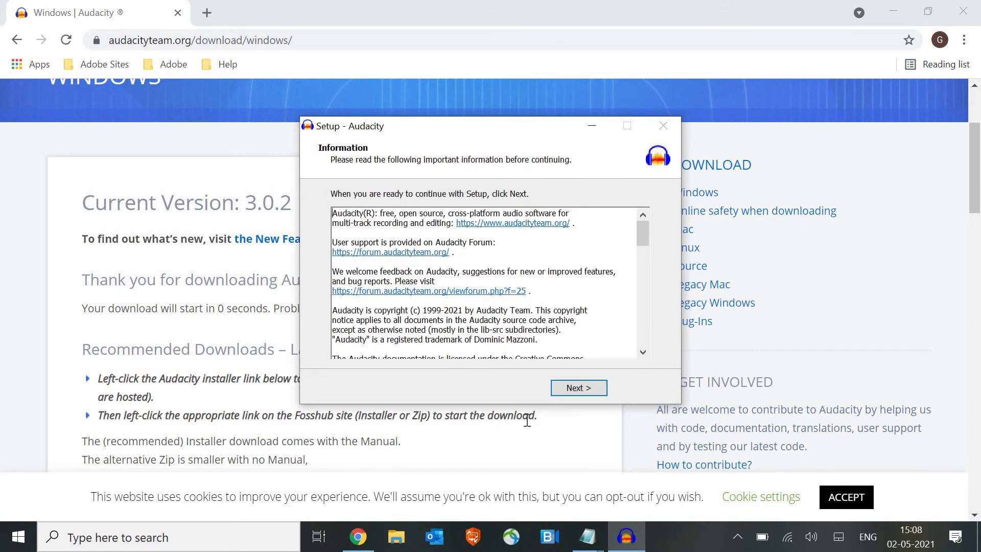
left_click(580, 393)
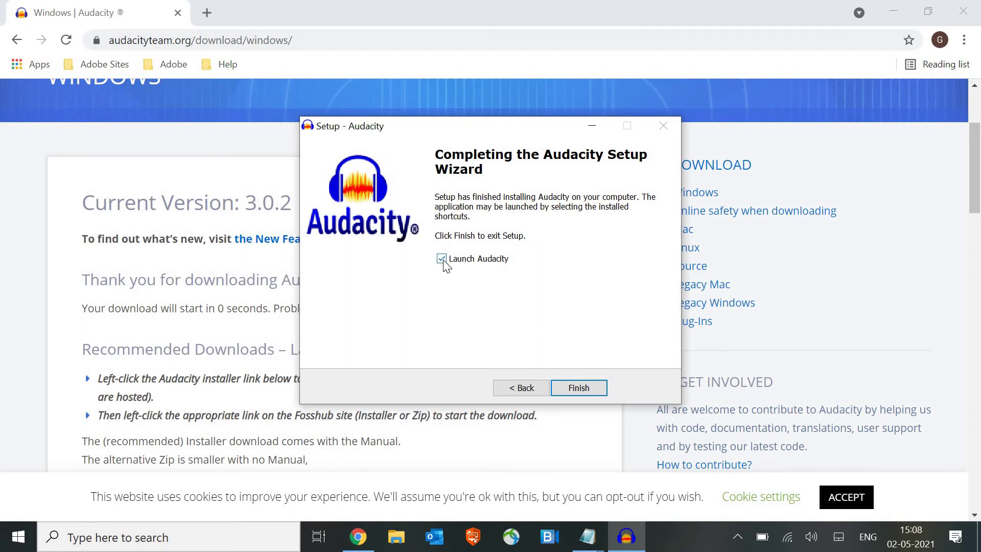
left_click(577, 391)
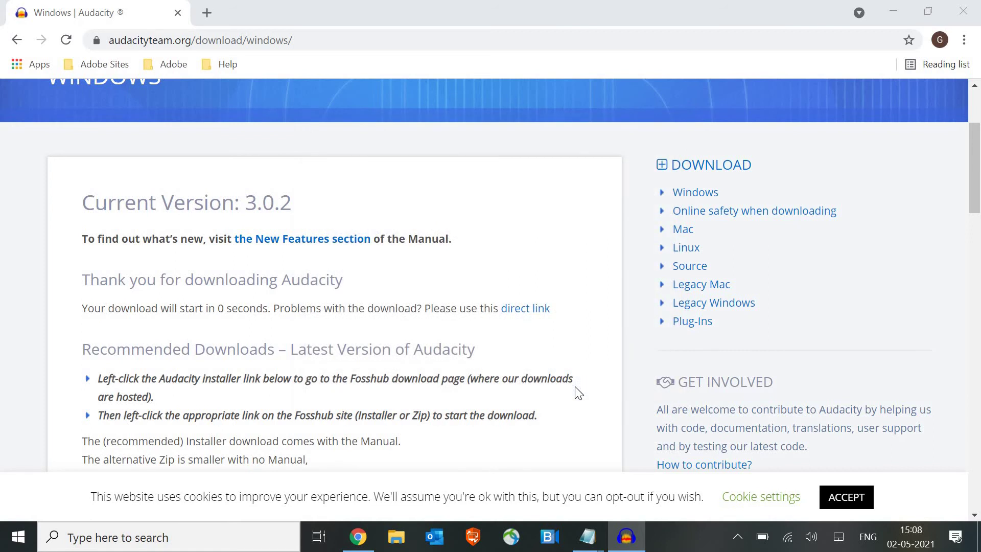
- Minimize Chrome and close the Welcome to Audacity window, leaving the empty project open
left_click(893, 14)
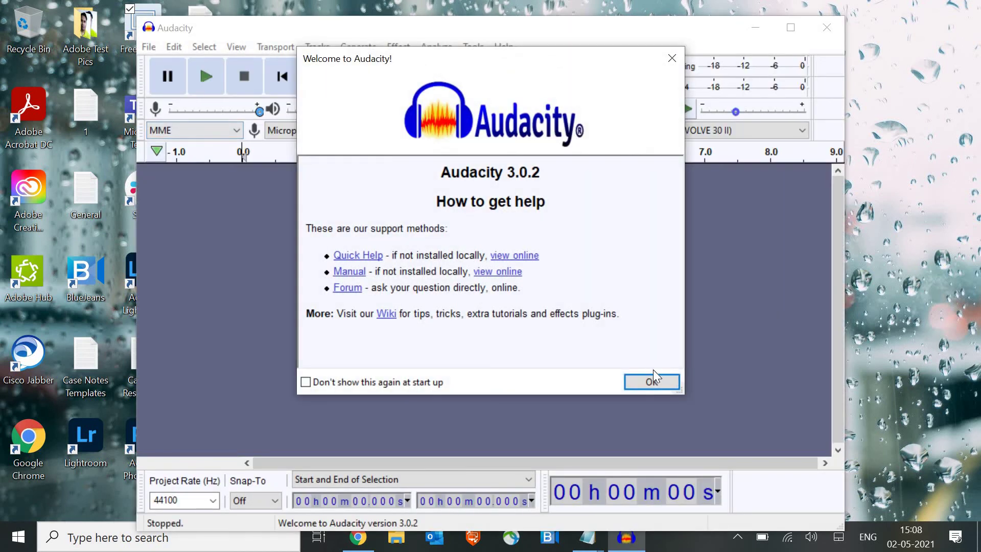
left_click(651, 382)
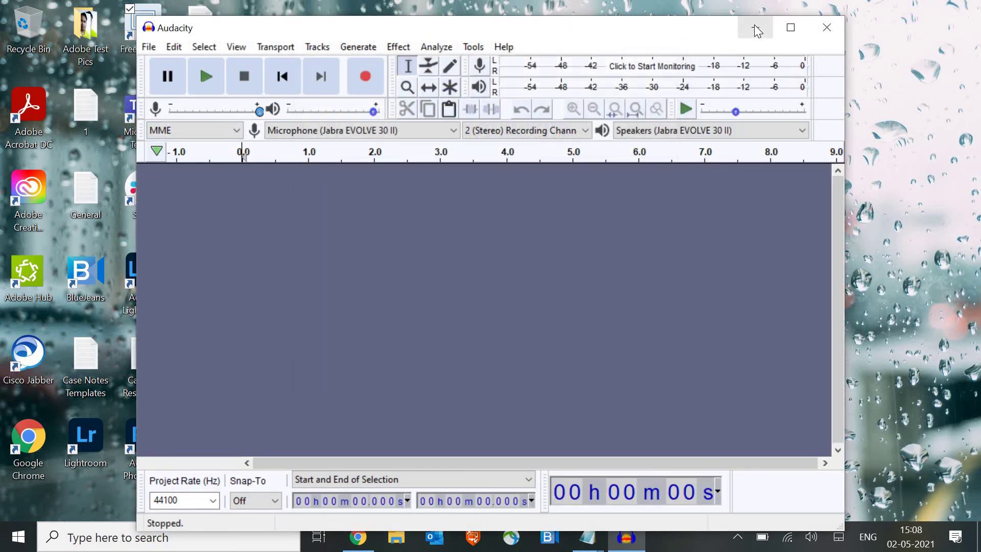
left_click(755, 27)
left_click(144, 47)
mouse_move(283, 176)
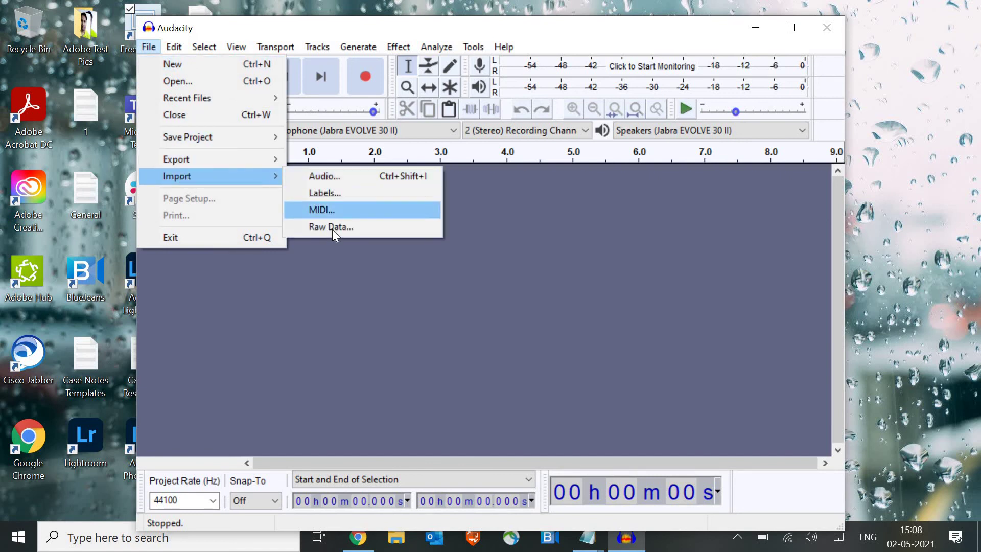
left_click(598, 305)
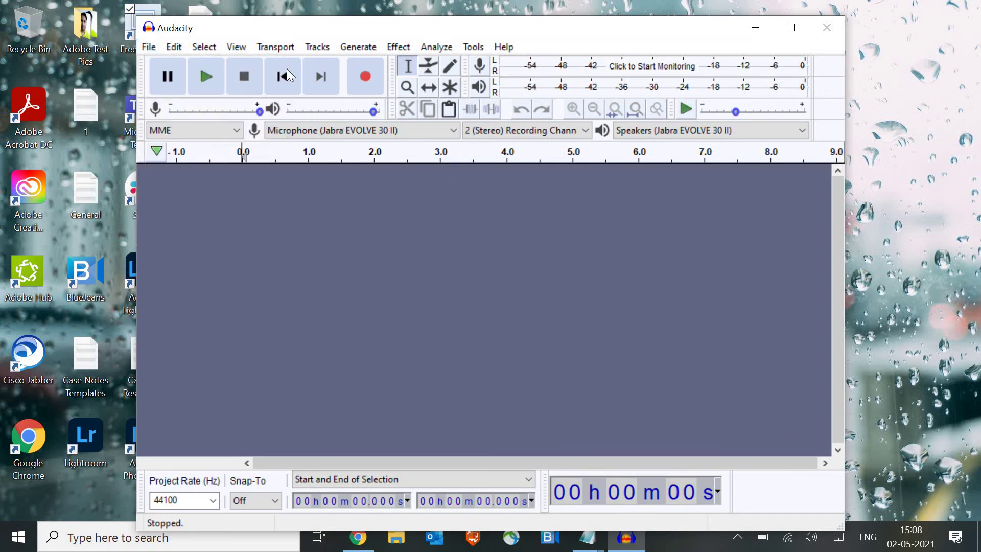
left_click(148, 47)
mouse_move(191, 158)
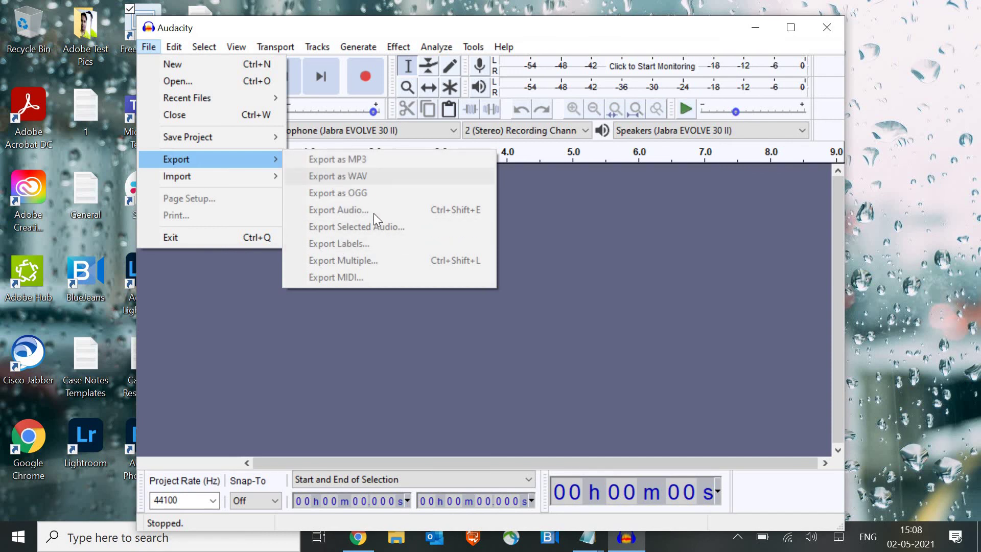
left_click(601, 283)
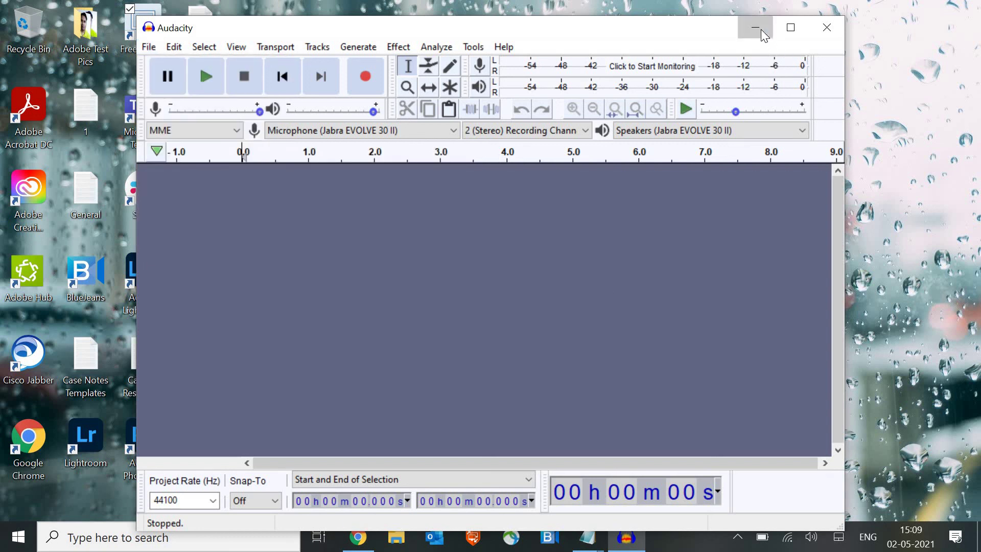
- Minimize the Audacity window to show the desktop with its new shortcut
left_click(761, 29)
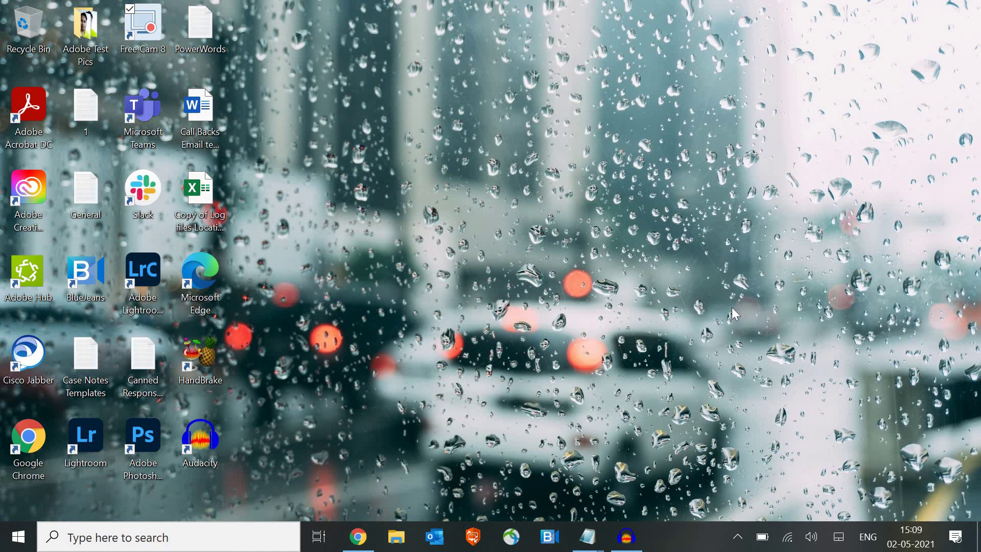